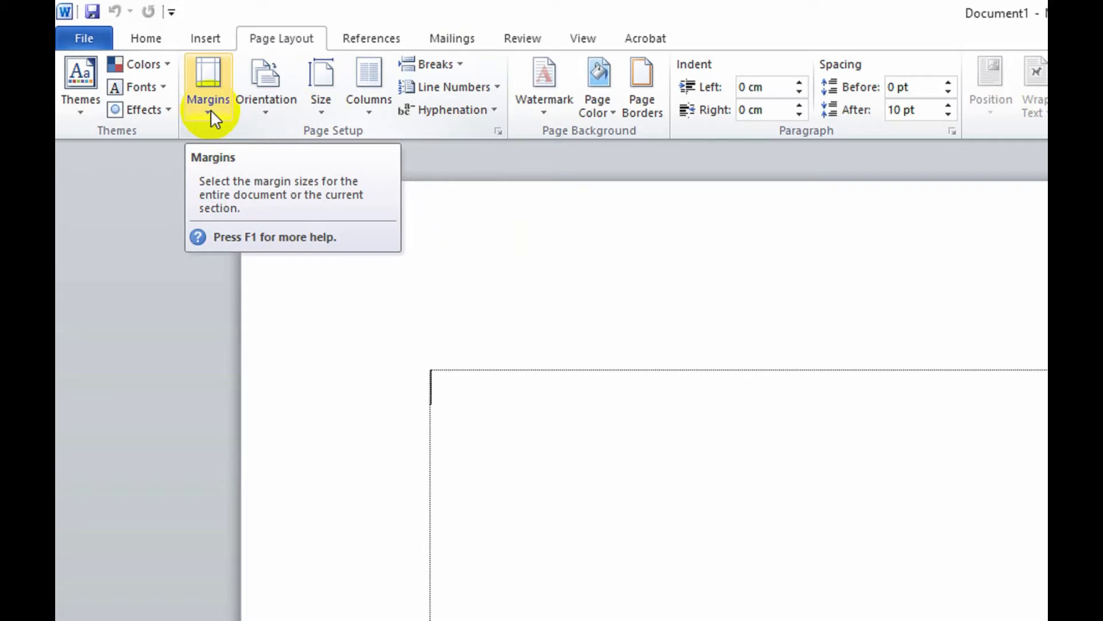
Step: Apply the Narrow margin preset to the document, followed by the Moderate preset
{"action": "left_click", "coordinate": [210, 109]}
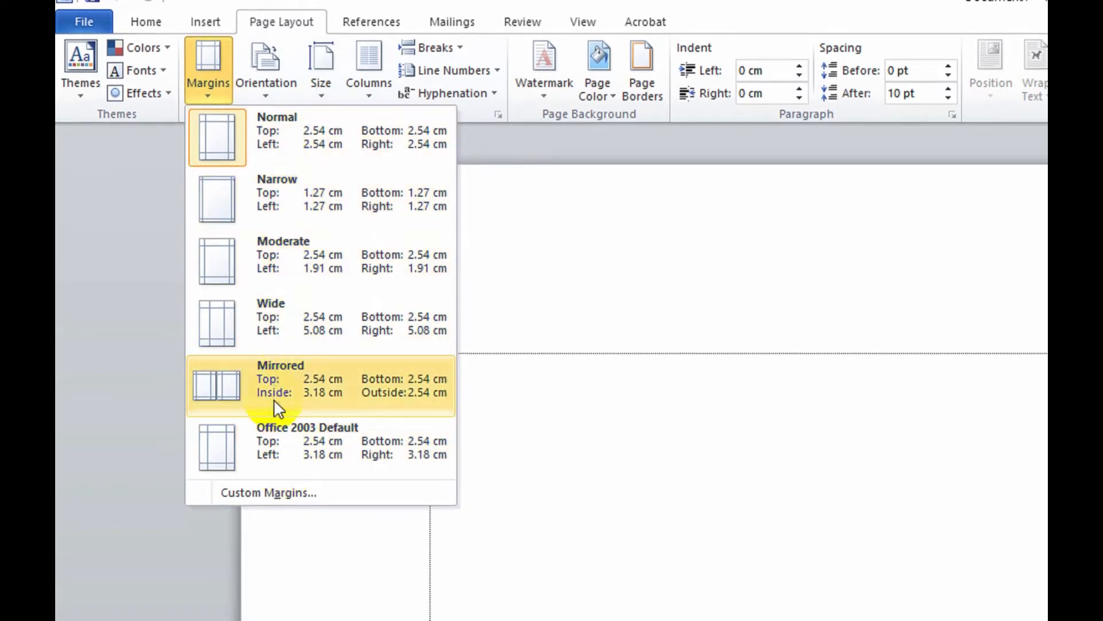
{"action": "left_click", "coordinate": [283, 212]}
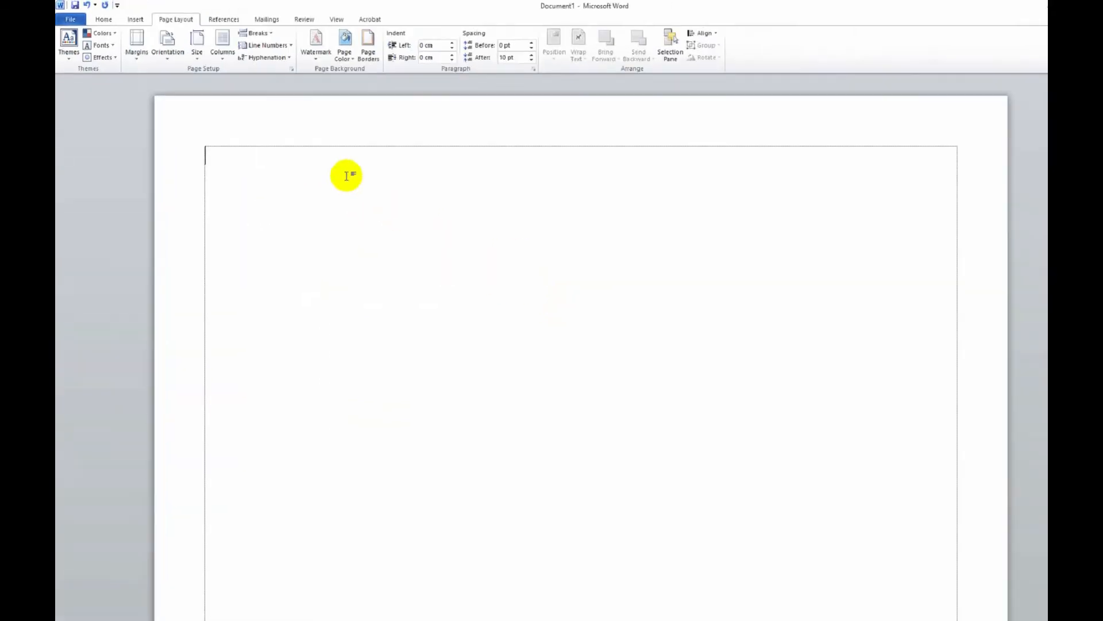
{"action": "left_click", "coordinate": [131, 43]}
{"action": "left_click", "coordinate": [154, 143]}
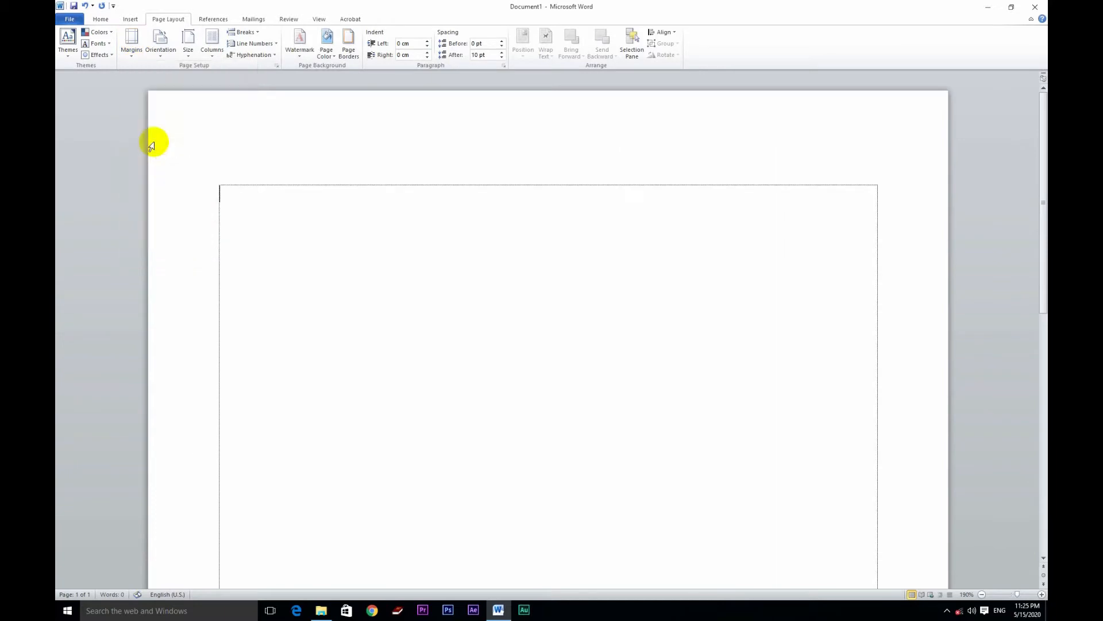
Step: Change the page margins to the Wide preset
{"action": "left_click", "coordinate": [132, 49]}
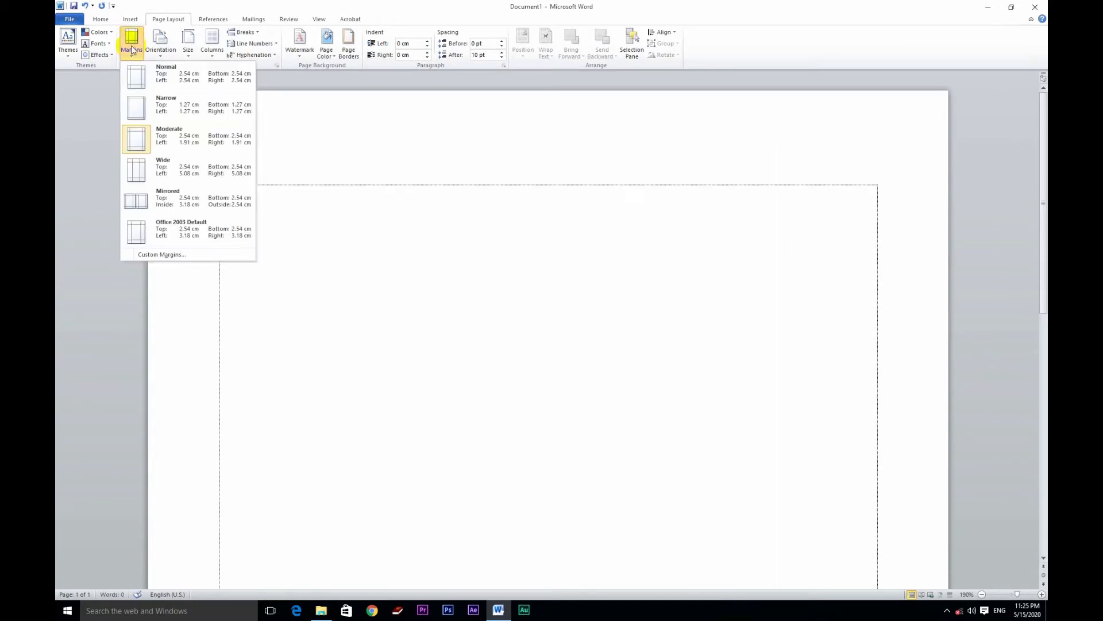
{"action": "left_click", "coordinate": [153, 175]}
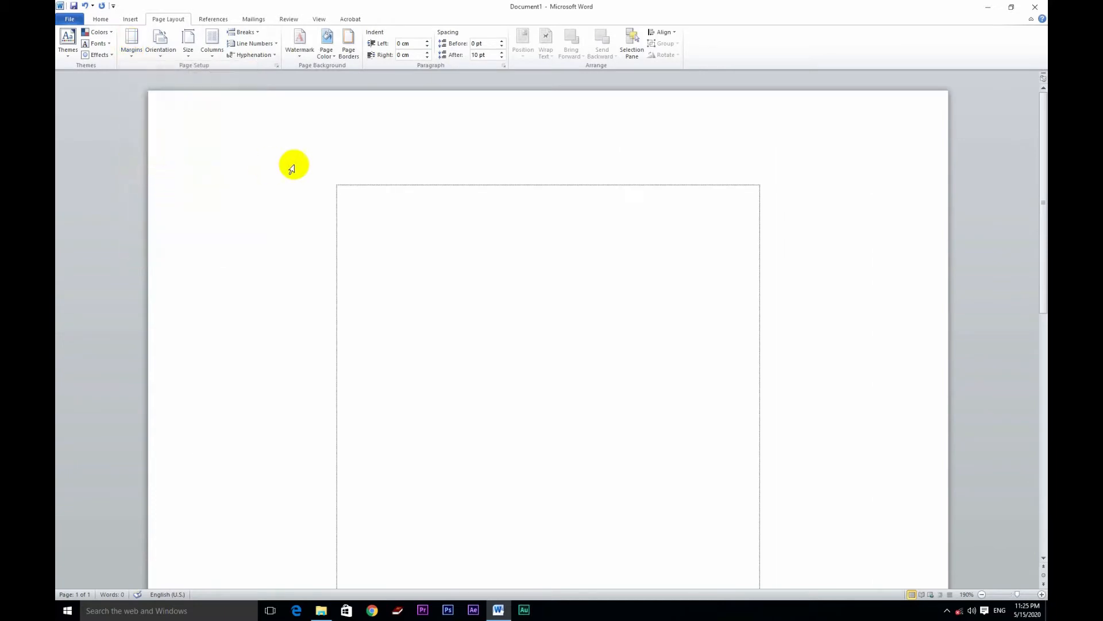
{"action": "left_click", "coordinate": [136, 48]}
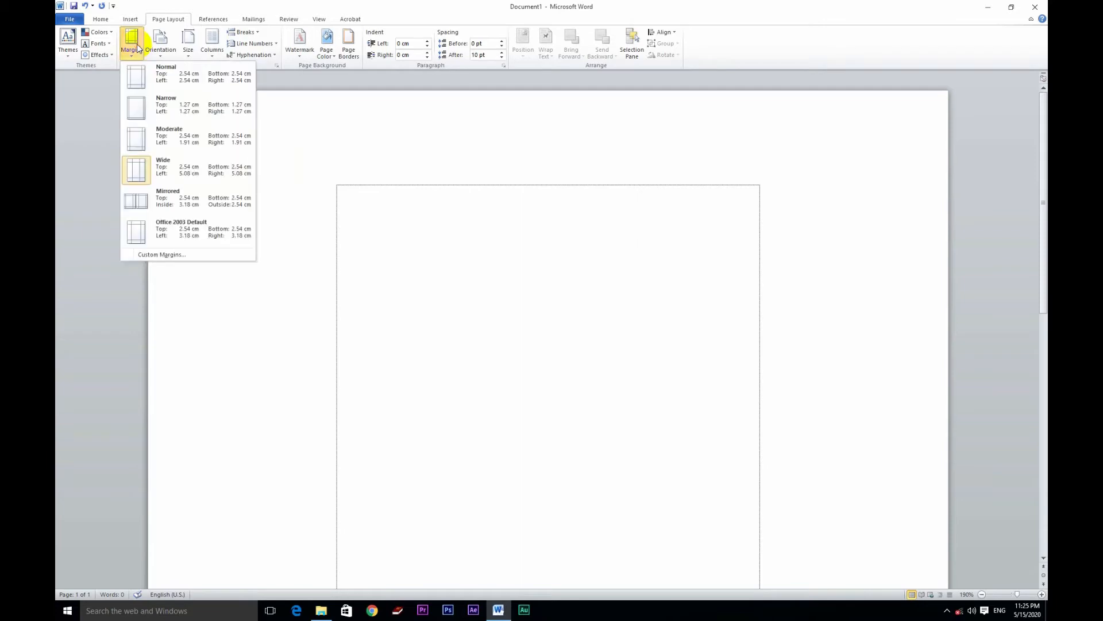
{"action": "left_click", "coordinate": [138, 49]}
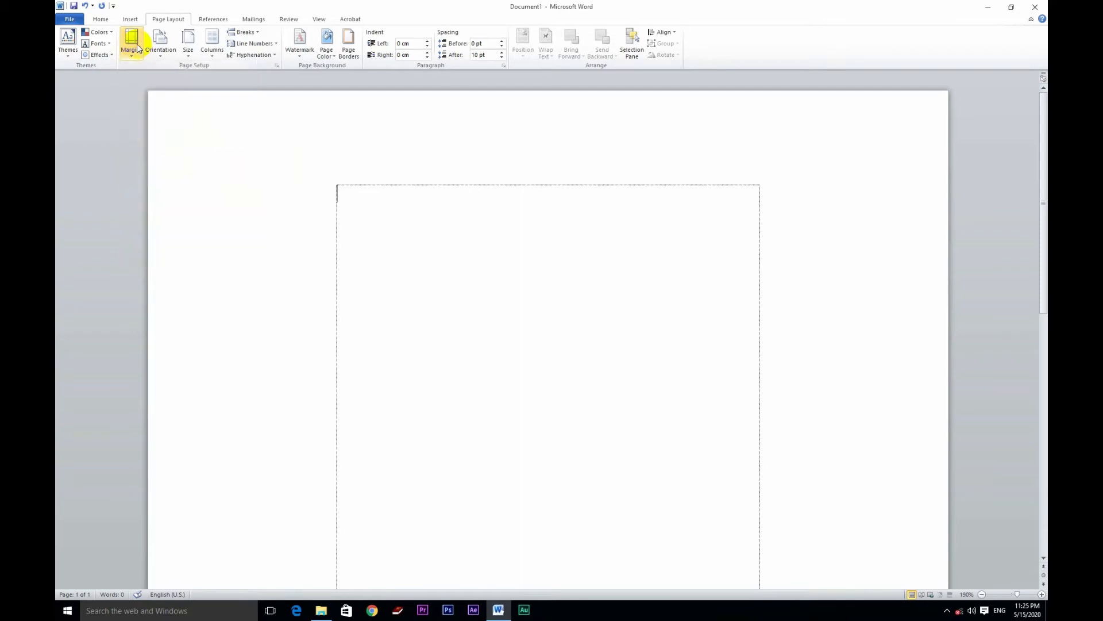
Step: Switch the page orientation to Landscape and return it to Portrait
{"action": "left_click", "coordinate": [164, 57]}
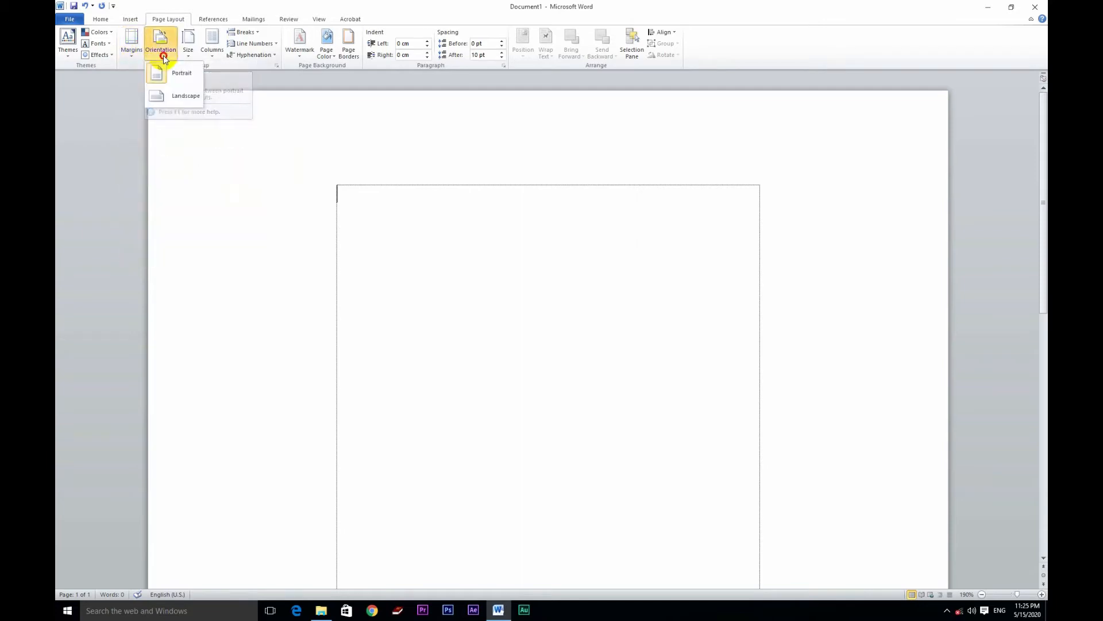
{"action": "left_click", "coordinate": [178, 102]}
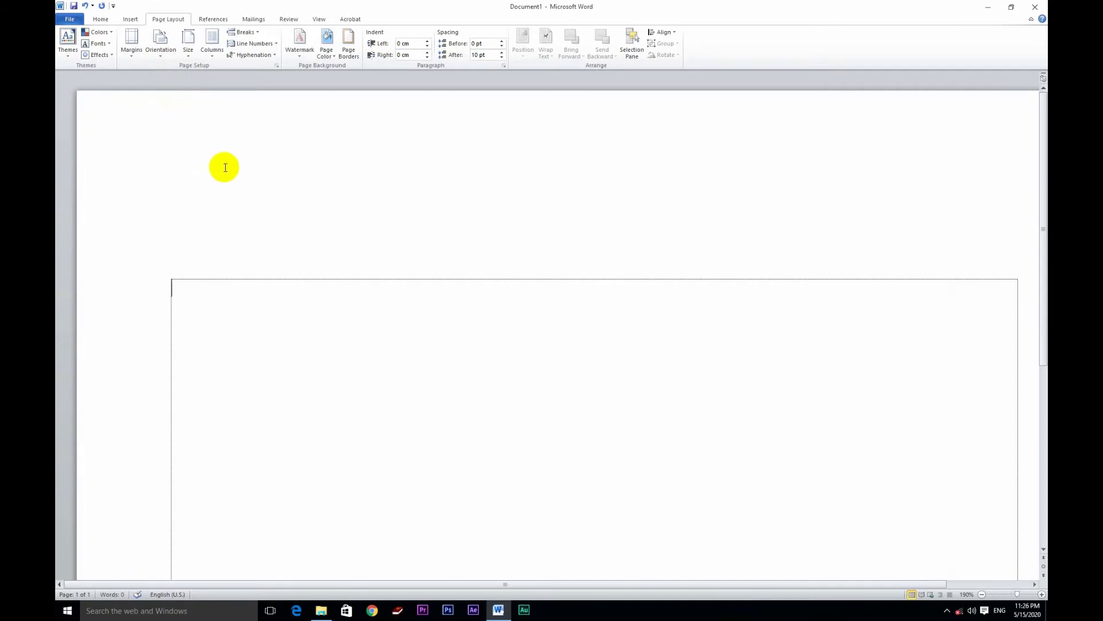
{"action": "scroll", "coordinate": [225, 168], "scroll_direction": "down", "scroll_amount": 10}
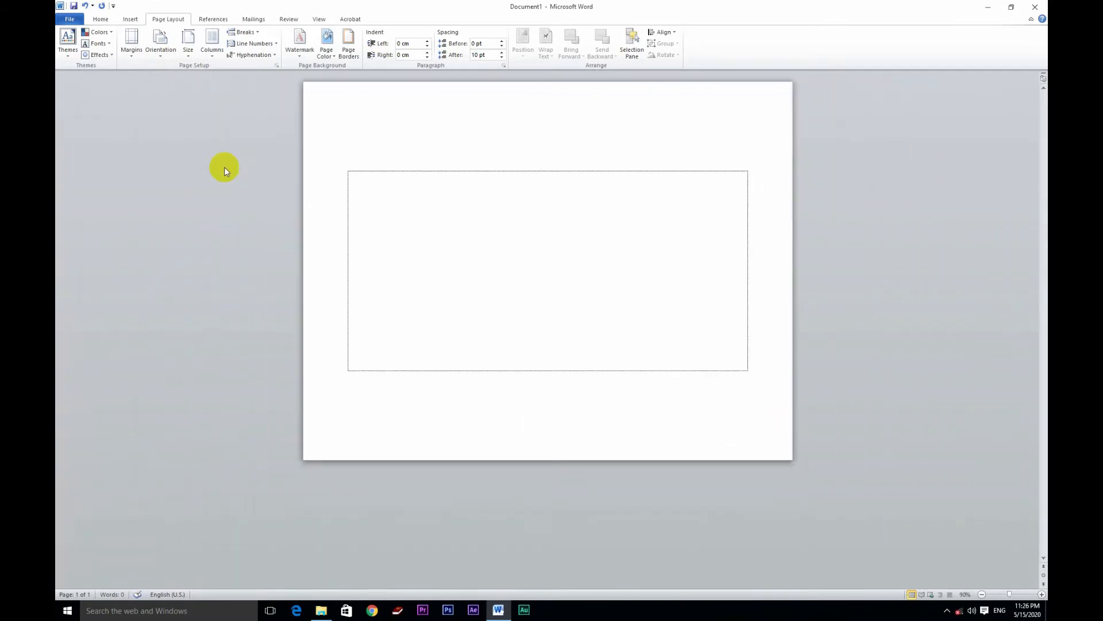
{"action": "left_click", "coordinate": [160, 42]}
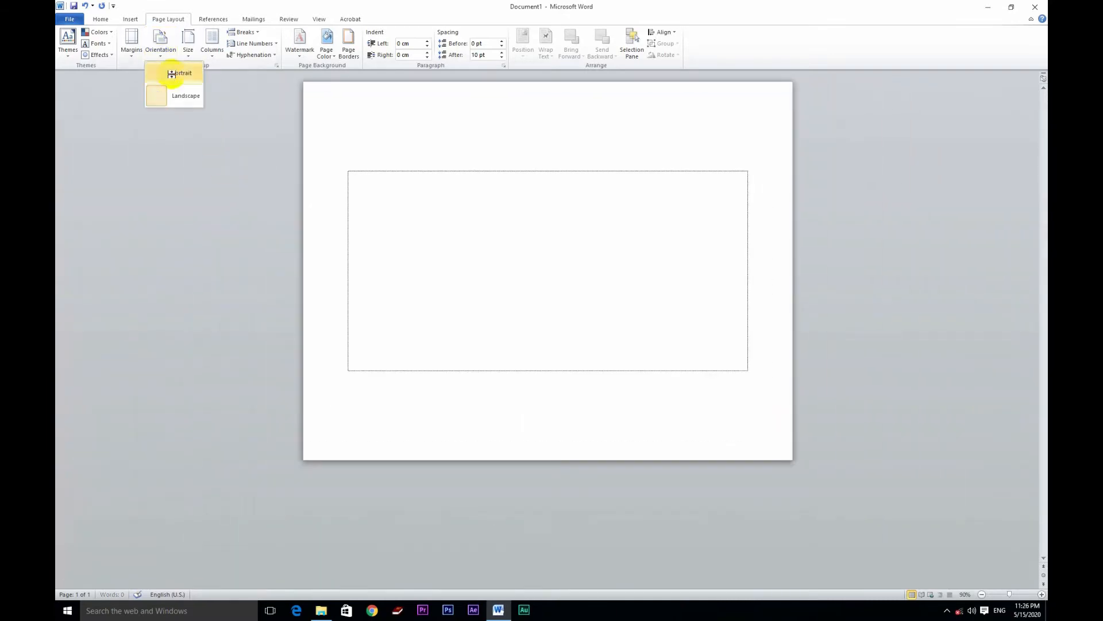
{"action": "left_click", "coordinate": [172, 74]}
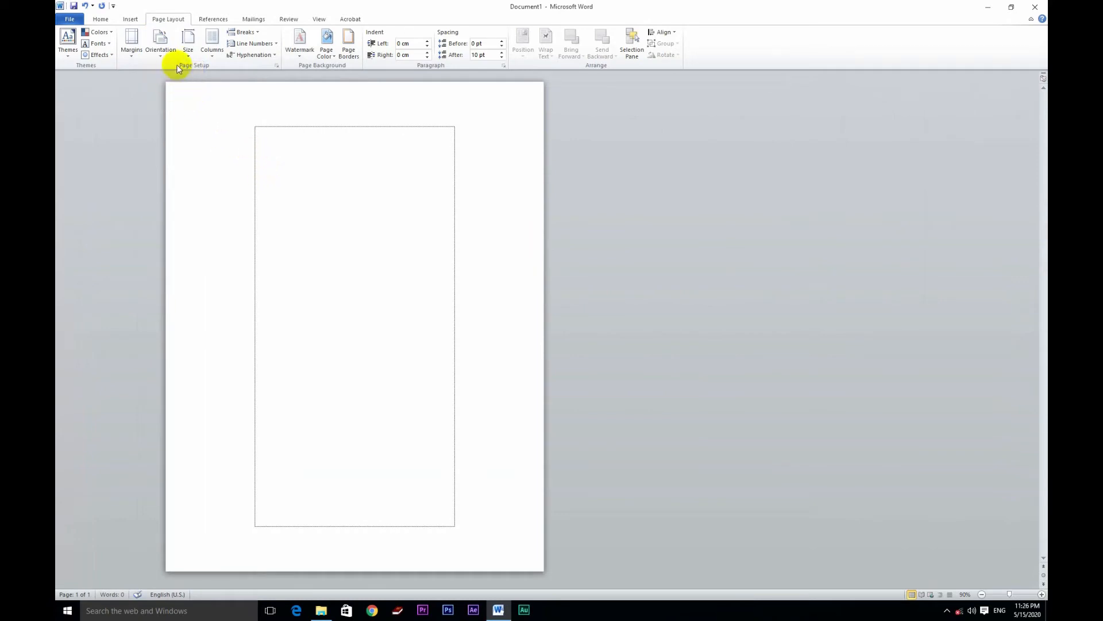
Step: Set the paper size to A4 and apply the Normal margin preset
{"action": "left_click", "coordinate": [189, 53]}
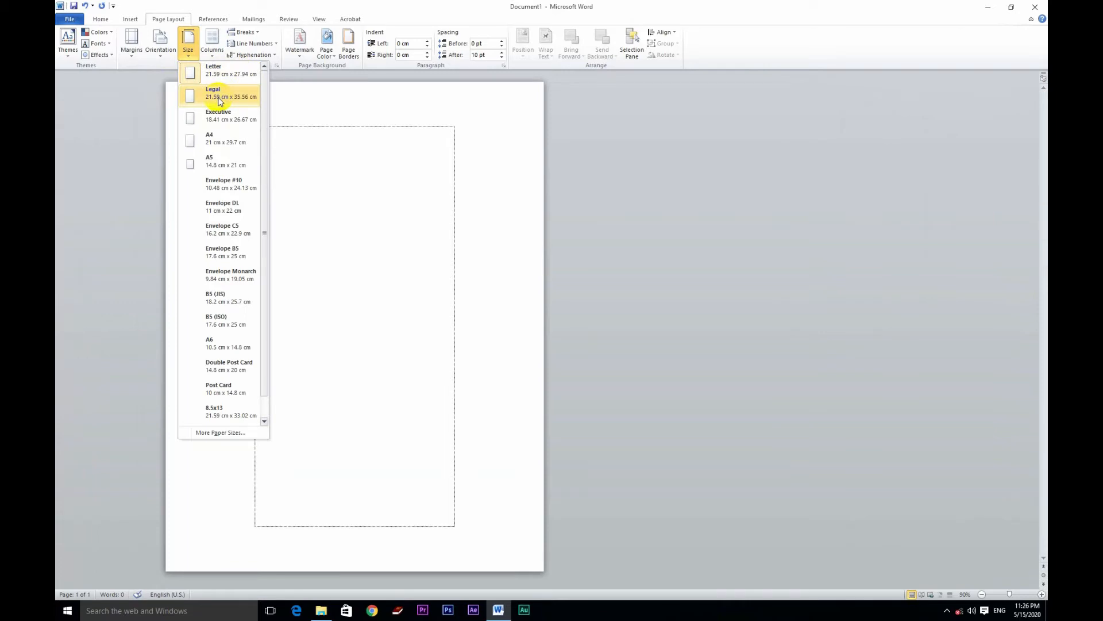
{"action": "left_click", "coordinate": [210, 144]}
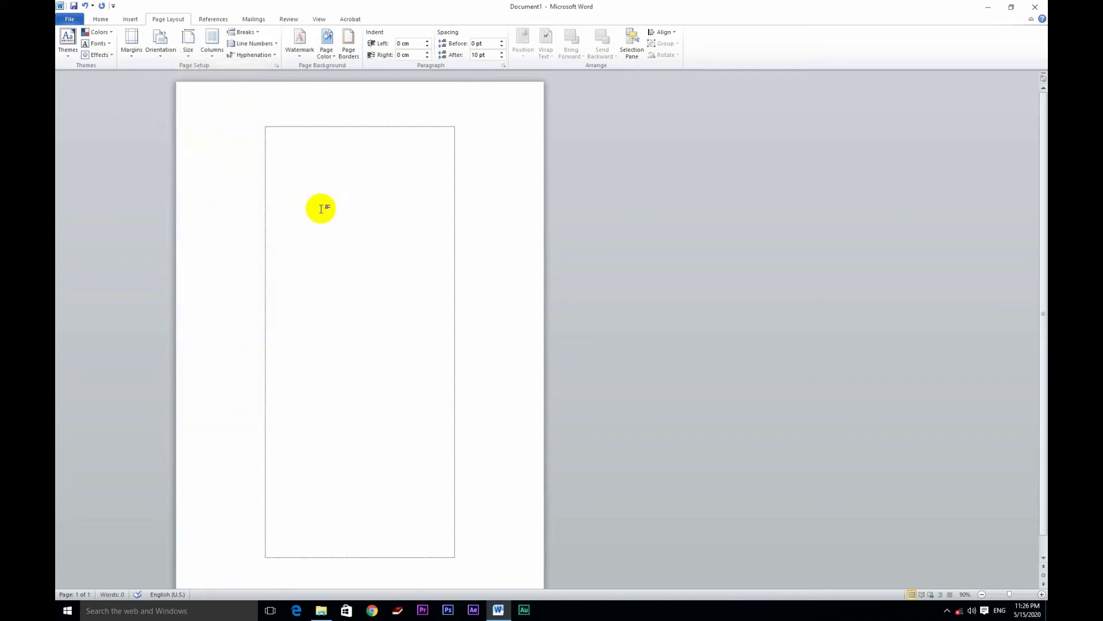
{"action": "scroll", "coordinate": [321, 207], "scroll_direction": "down", "scroll_amount": 2}
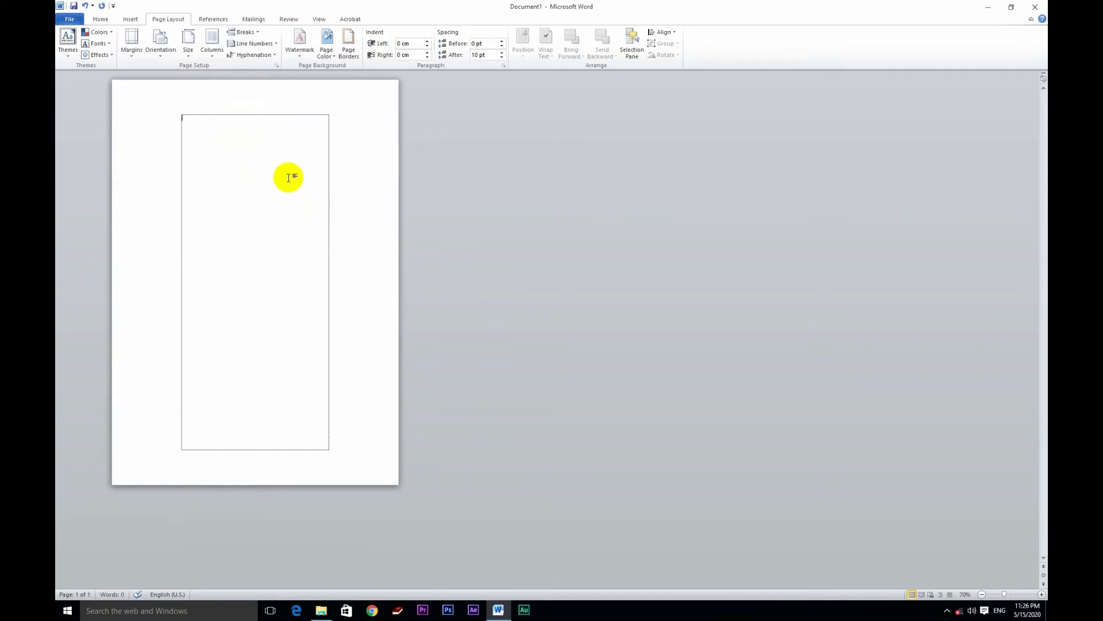
{"action": "left_click", "coordinate": [137, 57]}
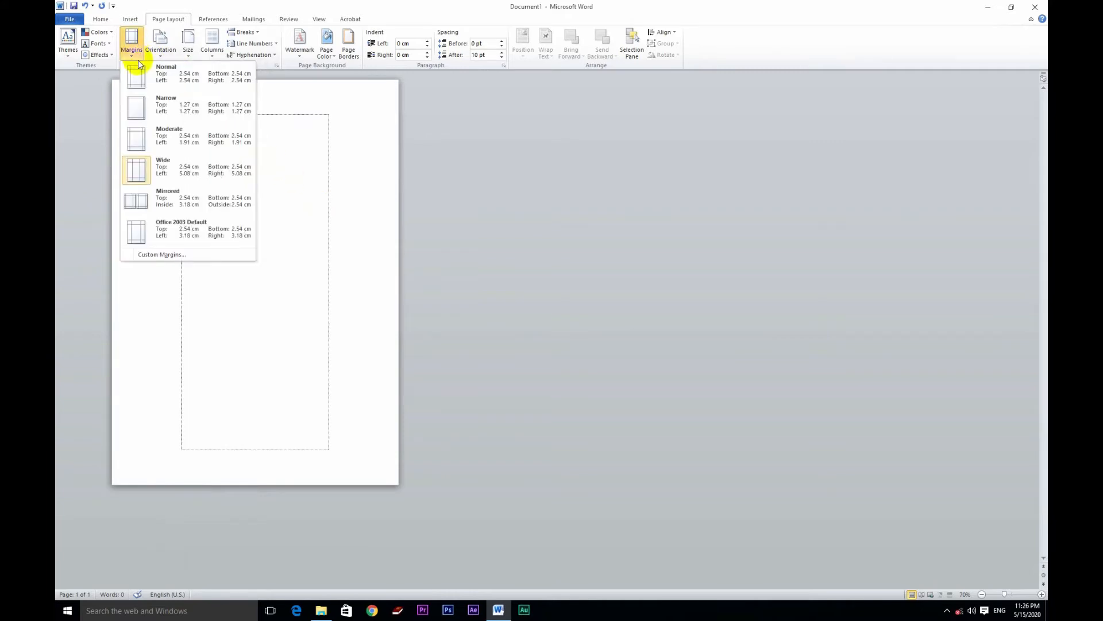
{"action": "left_click", "coordinate": [145, 77]}
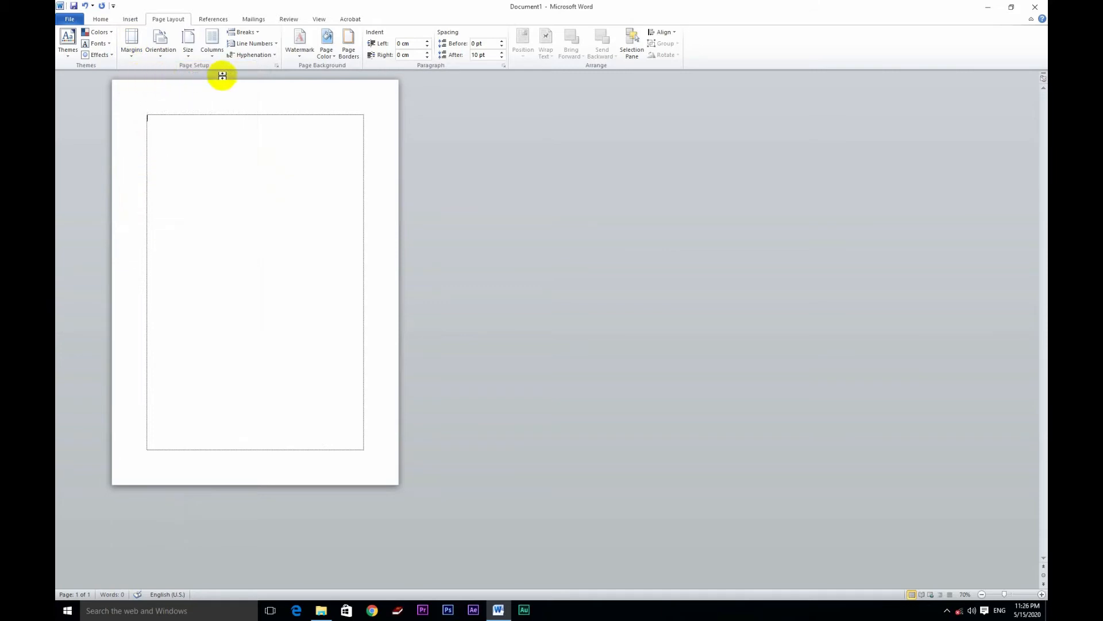
{"action": "scroll", "coordinate": [226, 84], "scroll_direction": "up", "scroll_amount": 2}
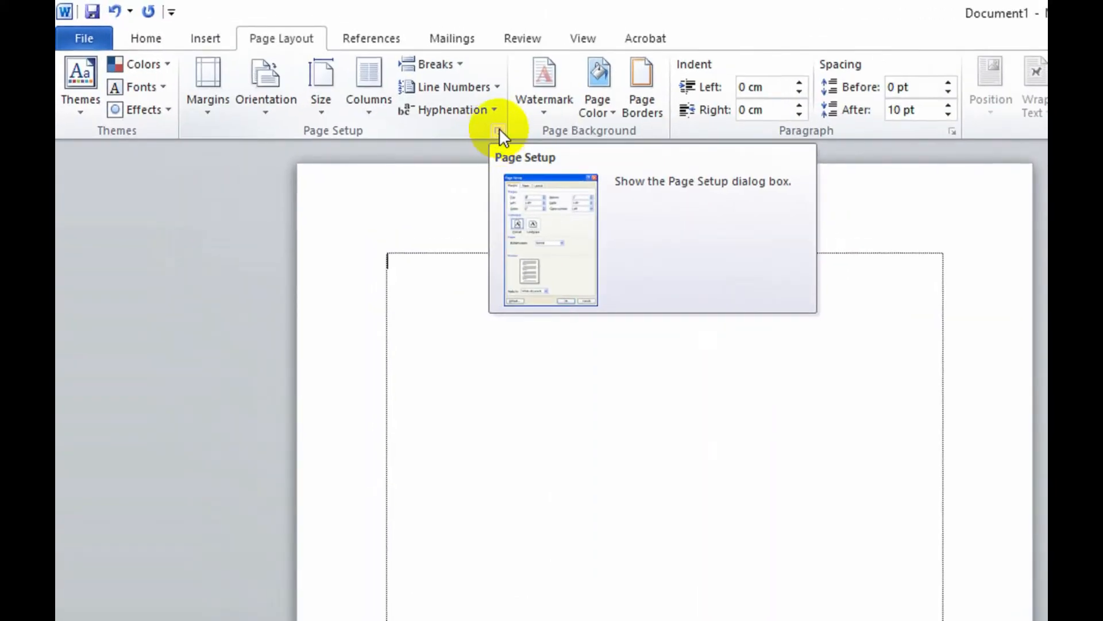
Step: Open the Page Setup dialog and reduce the top margin to 2 cm
{"action": "left_click", "coordinate": [499, 130]}
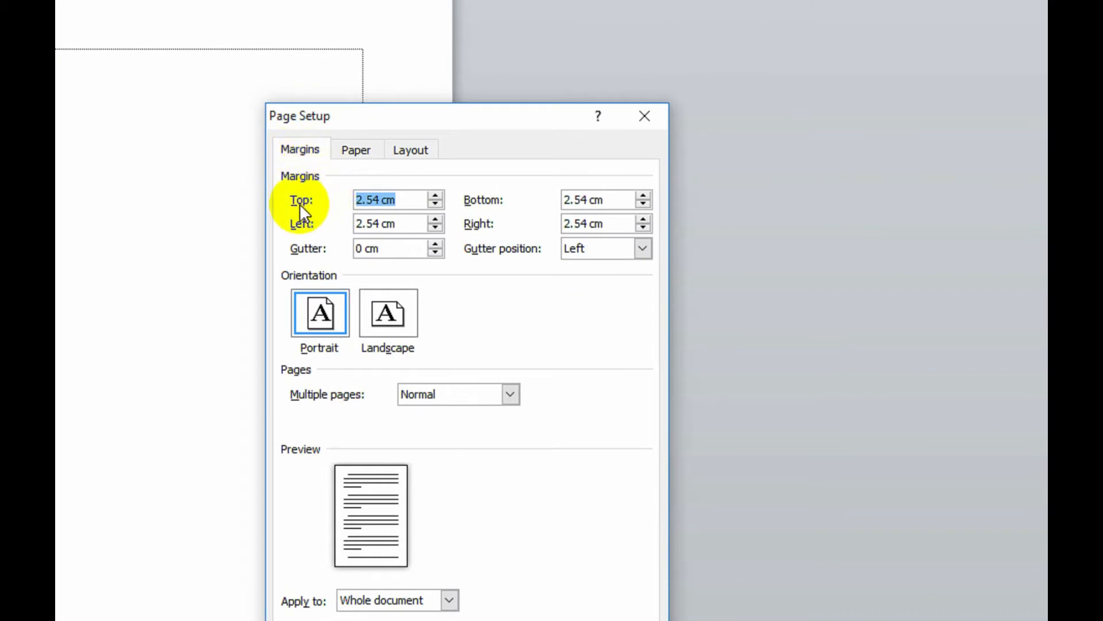
{"action": "left_click", "coordinate": [436, 204]}
{"action": "left_click", "coordinate": [437, 203]}
{"action": "left_click", "coordinate": [436, 203]}
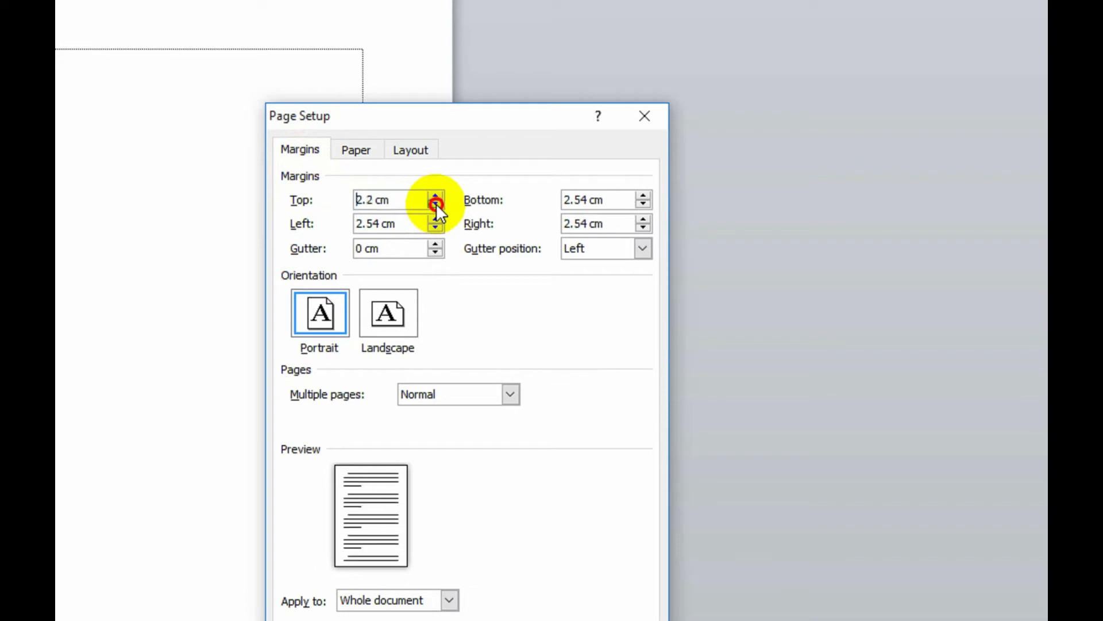
{"action": "left_click", "coordinate": [437, 203]}
{"action": "left_click", "coordinate": [436, 203]}
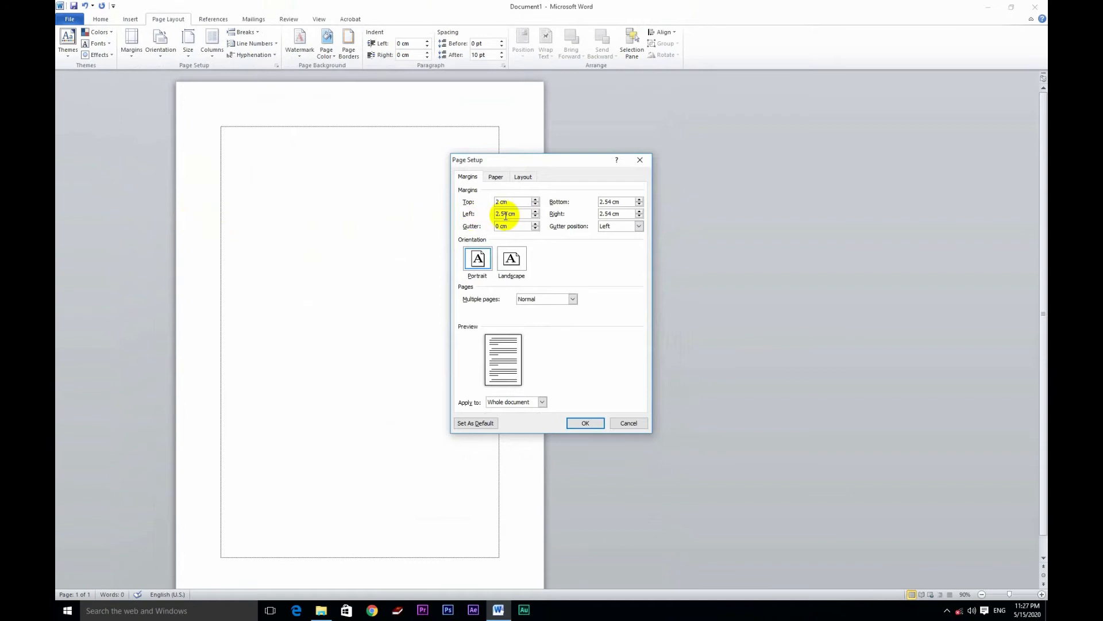
Step: Set the left margin to 2.5 cm and the right margin to 1.5 cm
{"action": "left_click", "coordinate": [535, 216]}
{"action": "left_click", "coordinate": [613, 213]}
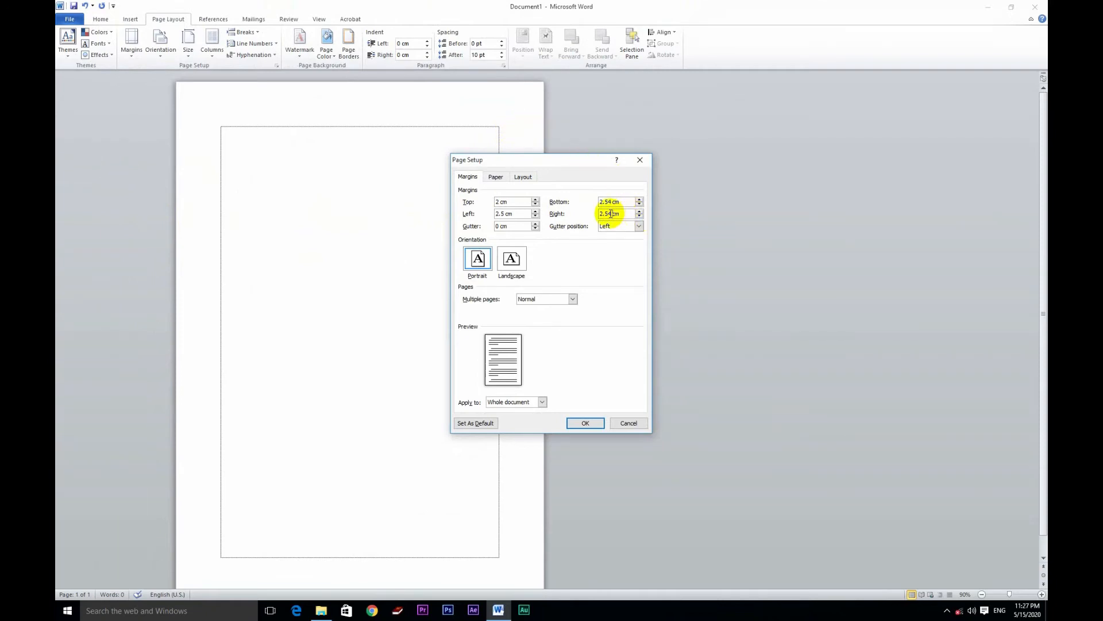
{"action": "left_click_drag", "start_coordinate": [611, 213], "coordinate": [569, 216]}
{"action": "type", "text": "1.5"}
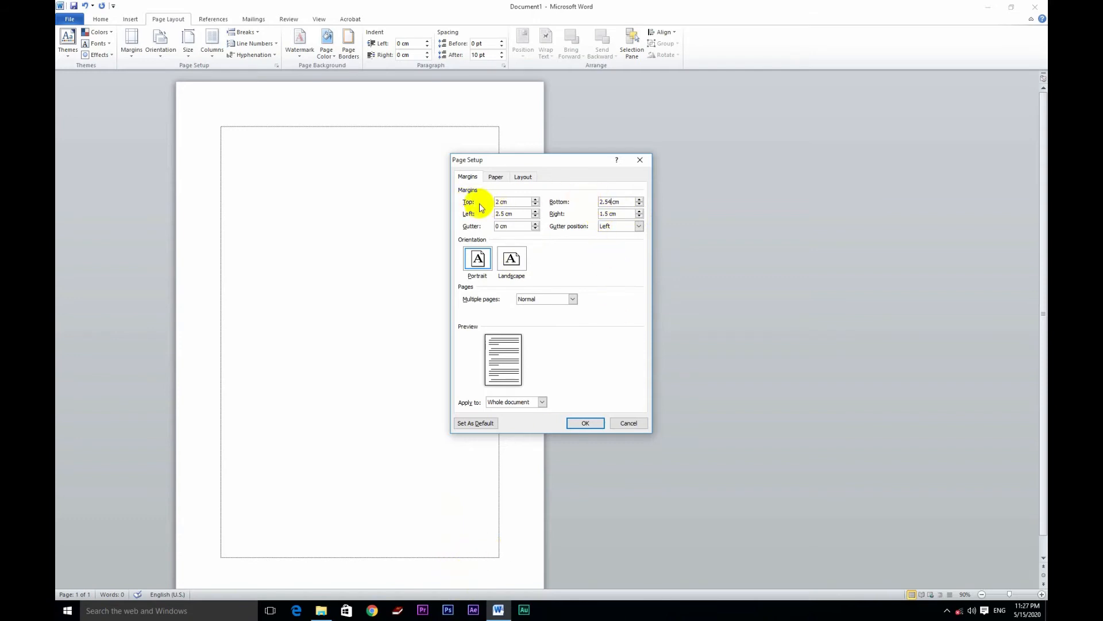
Step: Set the bottom margin to 2 cm and save the margin settings as the default for new documents
{"action": "left_click", "coordinate": [604, 201]}
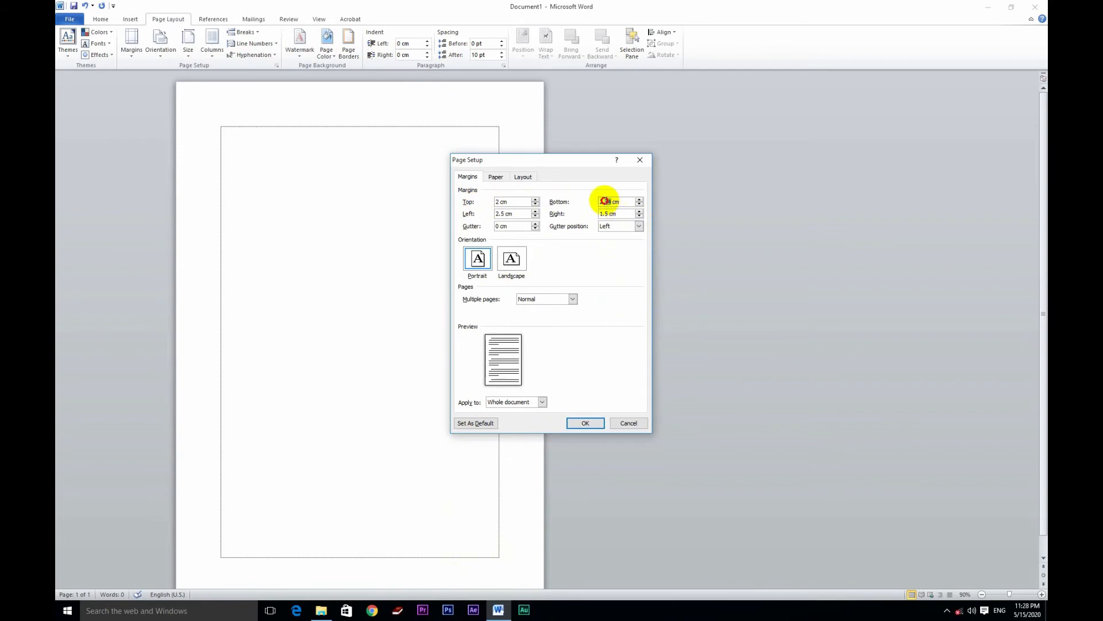
{"action": "double_click", "coordinate": [605, 201]}
{"action": "key", "text": "BackSpace"}
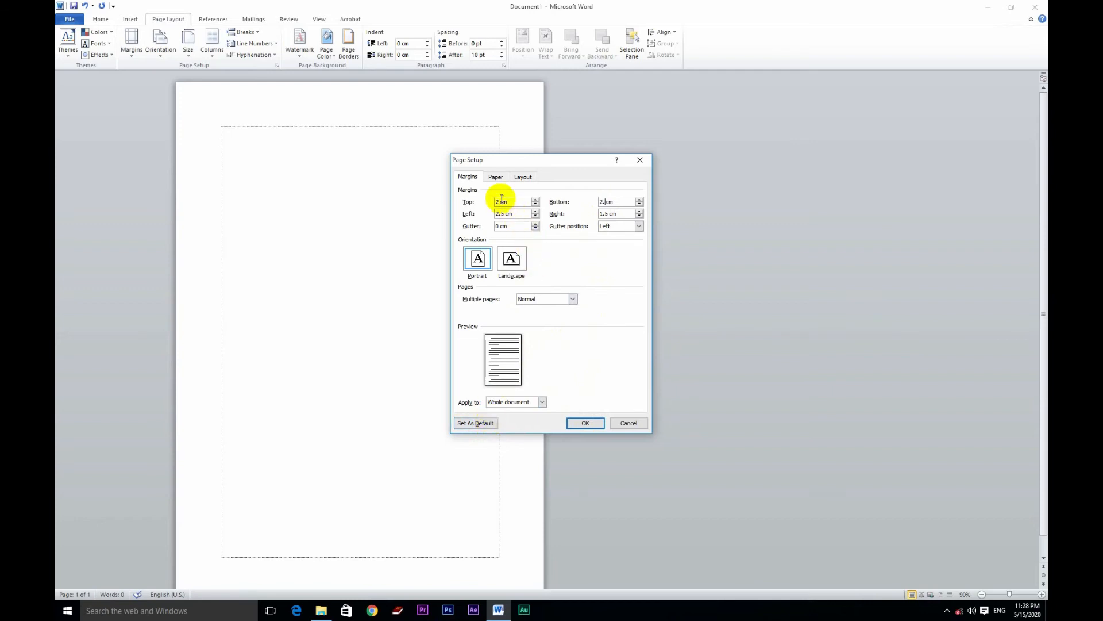
{"action": "left_click", "coordinate": [604, 201]}
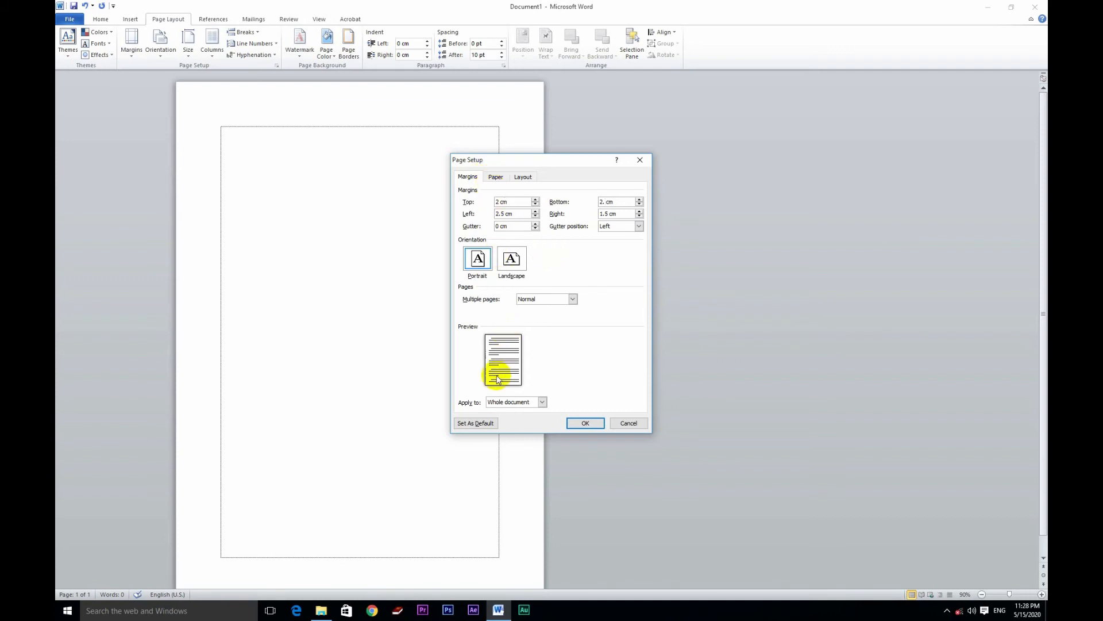
{"action": "left_click", "coordinate": [489, 423]}
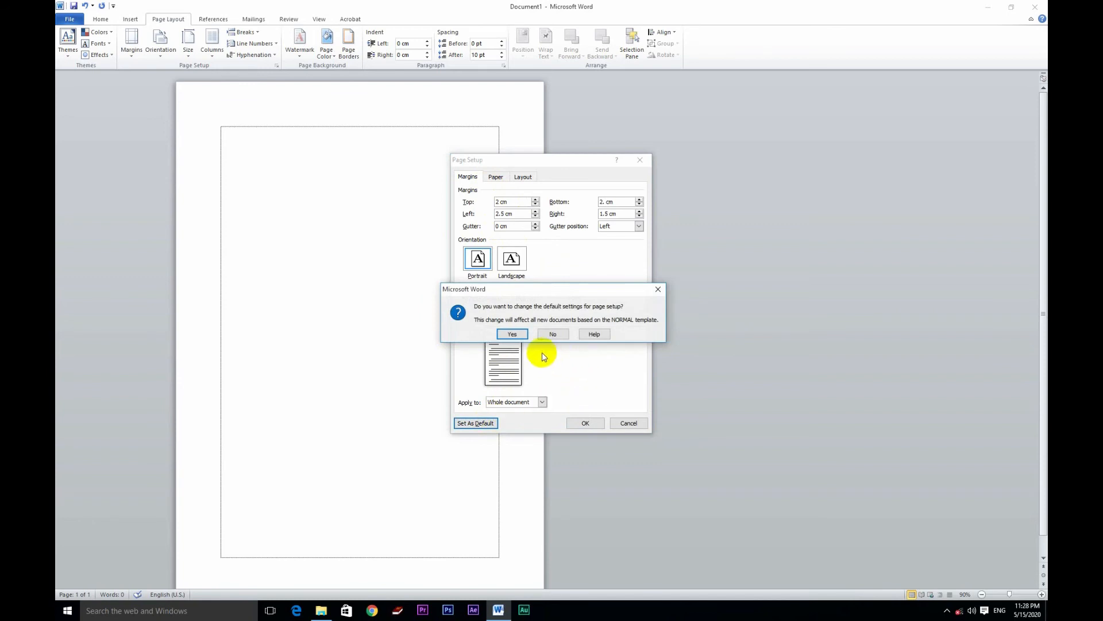
{"action": "left_click", "coordinate": [520, 333]}
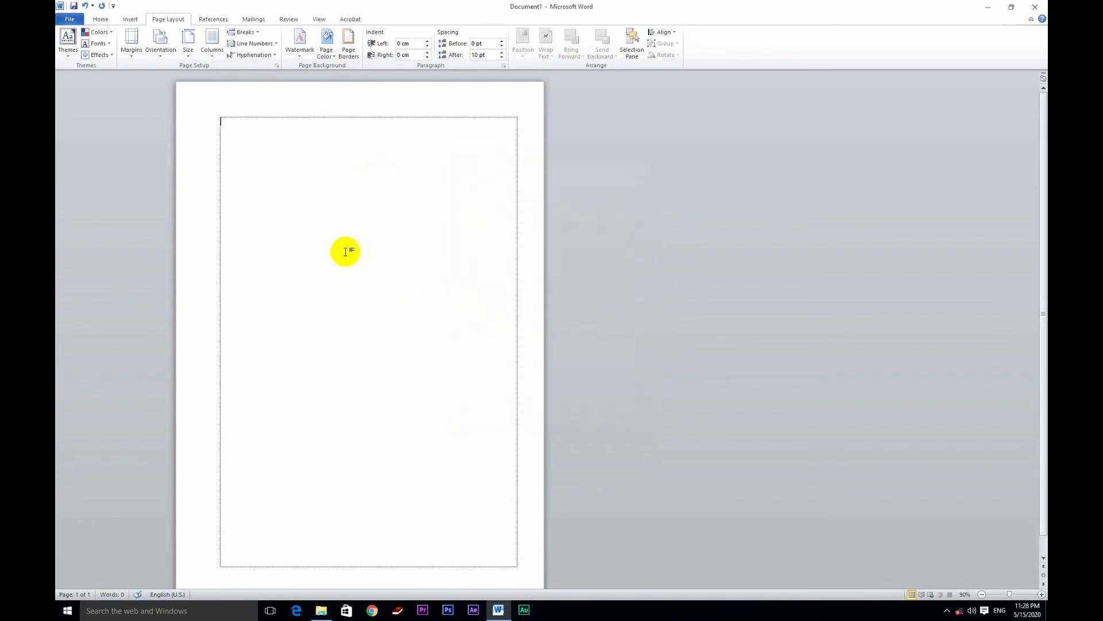
Step: Reopen Page Setup, keep A4 as the paper size and save it as the default page setup
{"action": "left_click", "coordinate": [276, 67]}
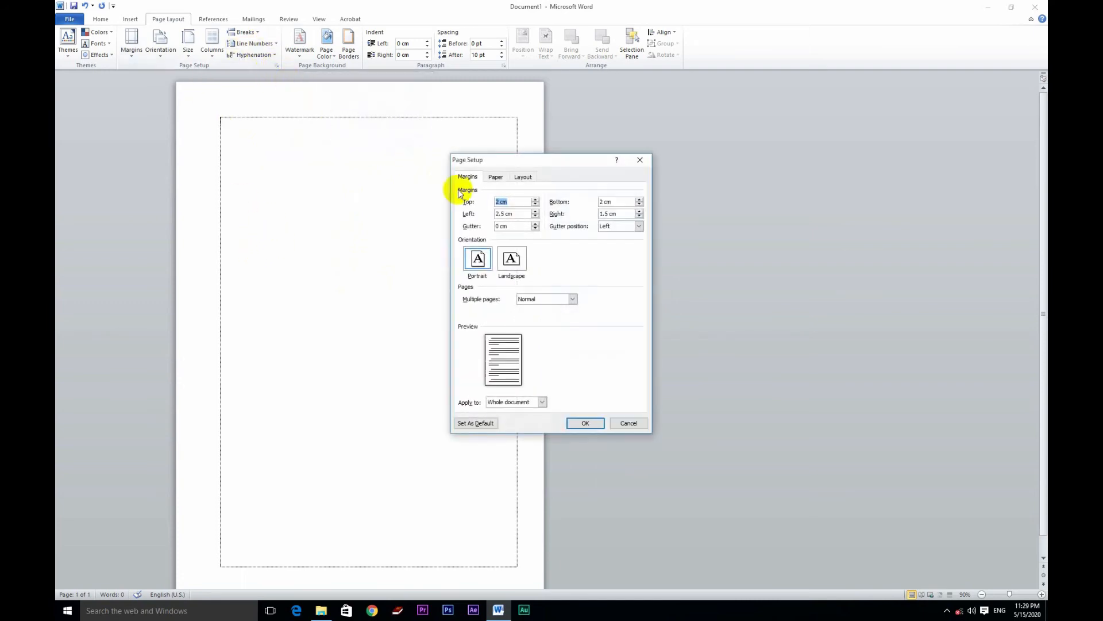
{"action": "left_click", "coordinate": [498, 178]}
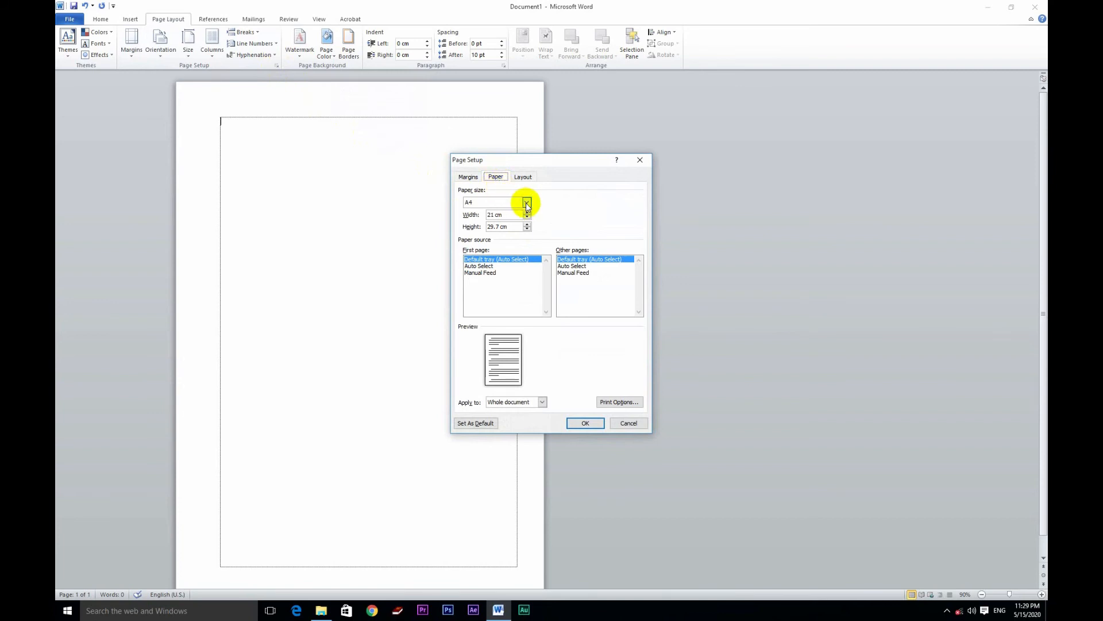
{"action": "left_click", "coordinate": [527, 202]}
{"action": "left_click", "coordinate": [527, 203]}
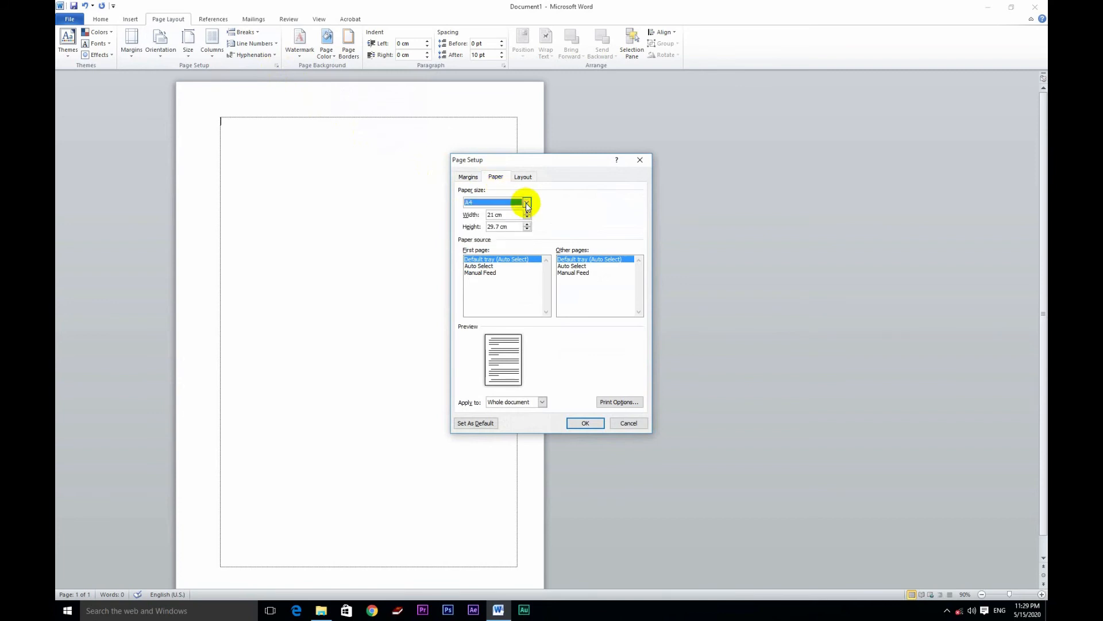
{"action": "left_click", "coordinate": [472, 425]}
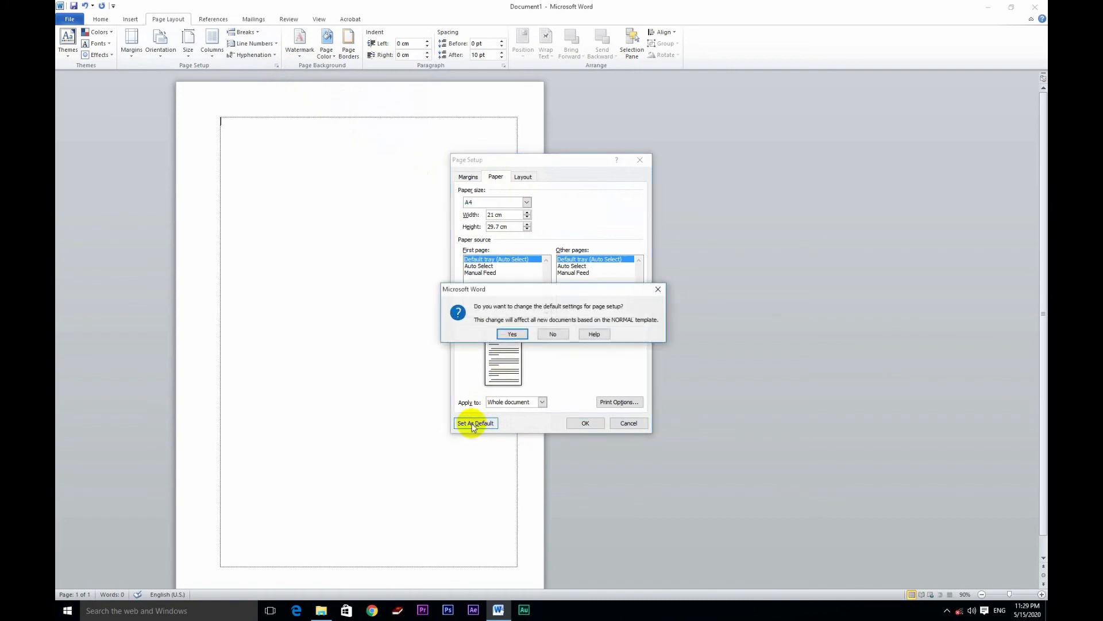
{"action": "left_click", "coordinate": [520, 334]}
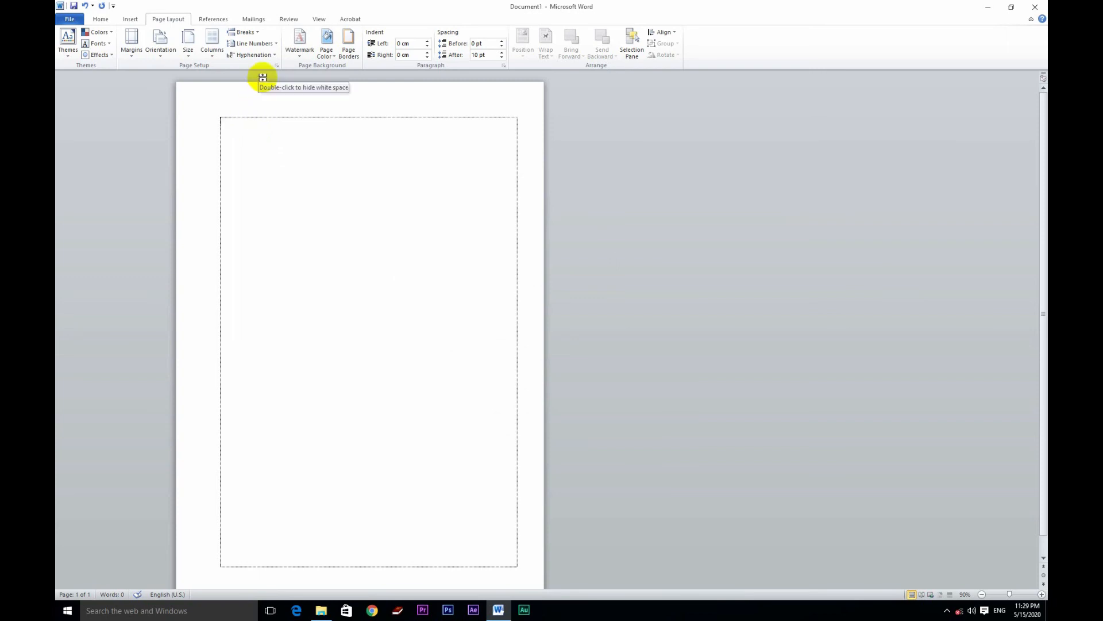
Step: Review the margin and paper size settings in Page Setup and close the dialog
{"action": "left_click", "coordinate": [277, 65]}
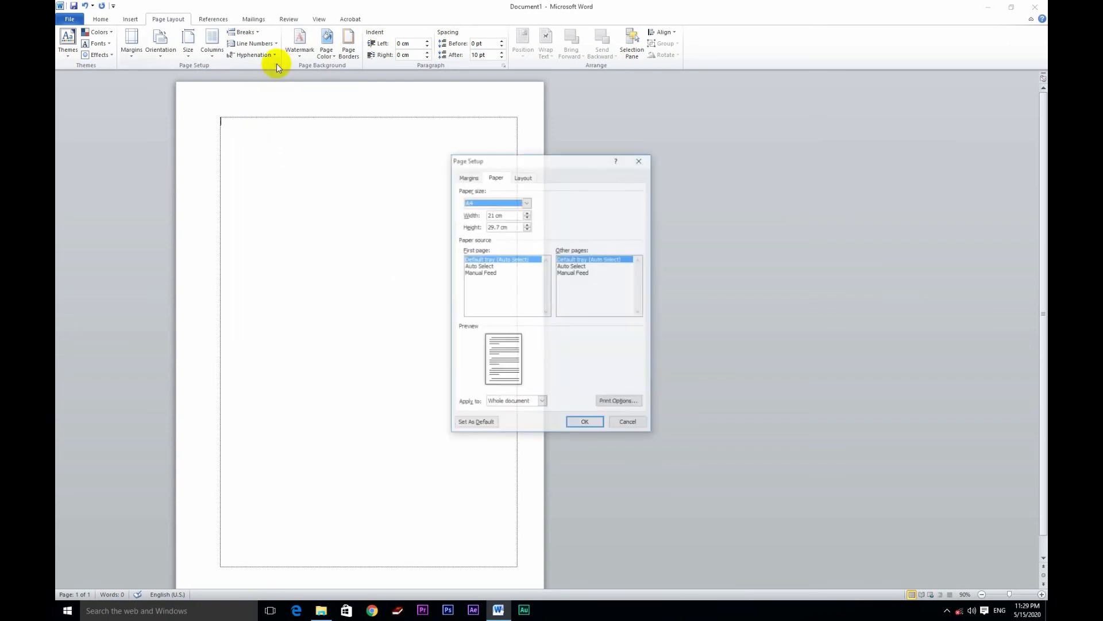
{"action": "left_click", "coordinate": [461, 177]}
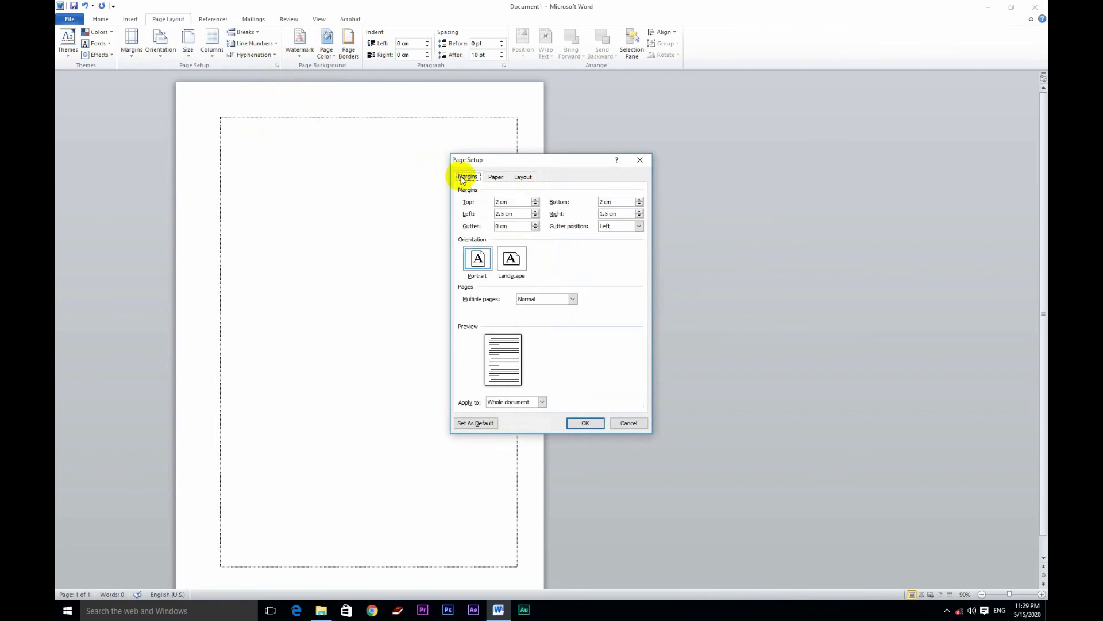
{"action": "left_click", "coordinate": [493, 177]}
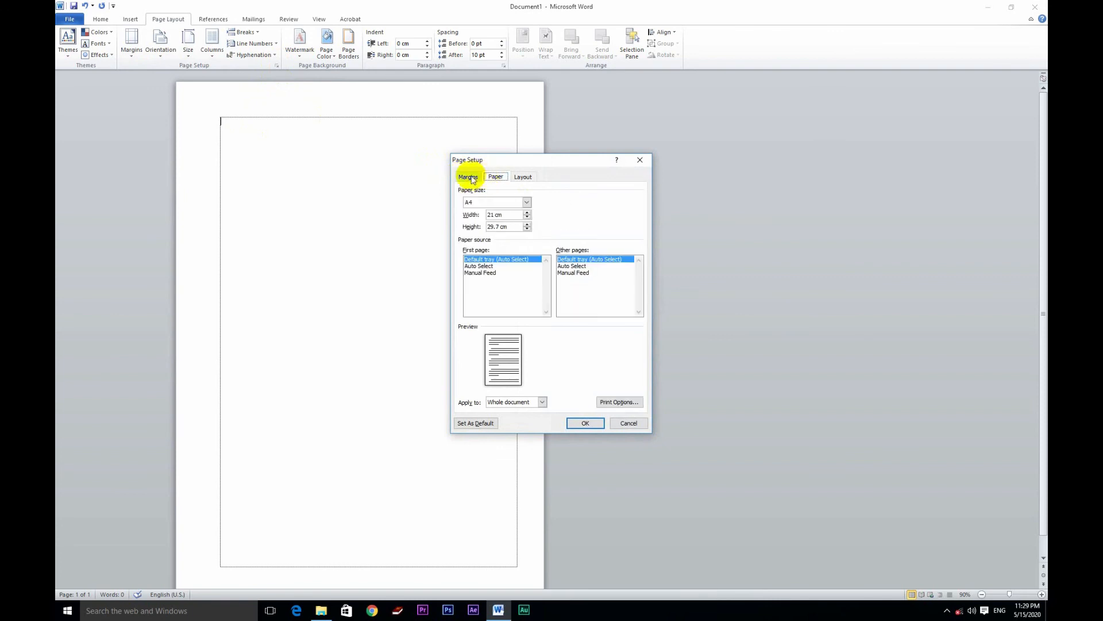
{"action": "left_click", "coordinate": [471, 179]}
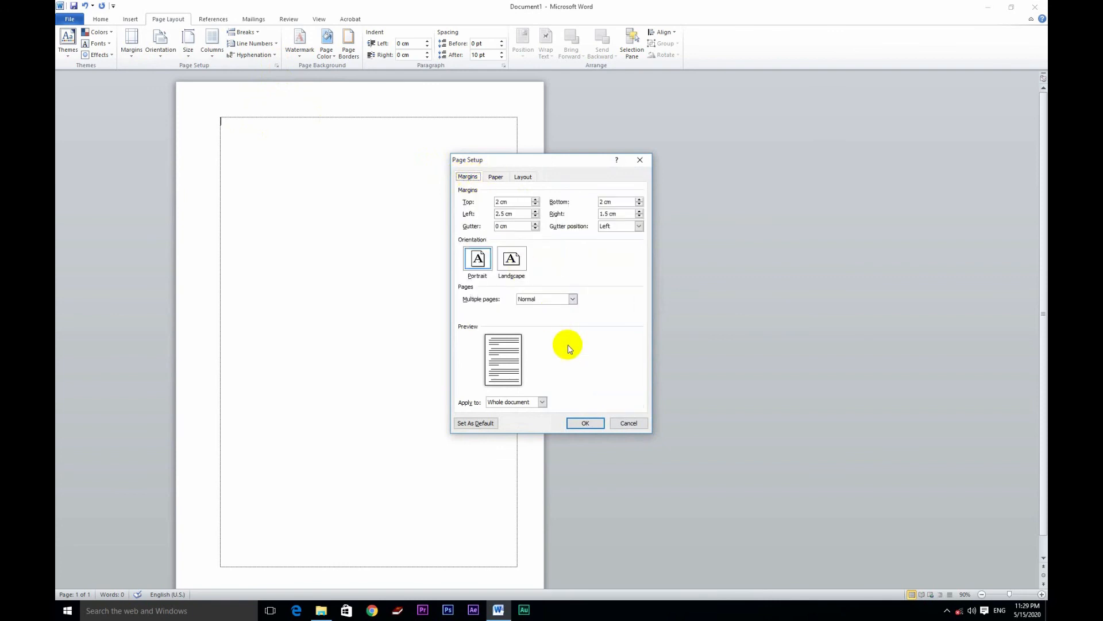
{"action": "left_click", "coordinate": [587, 423]}
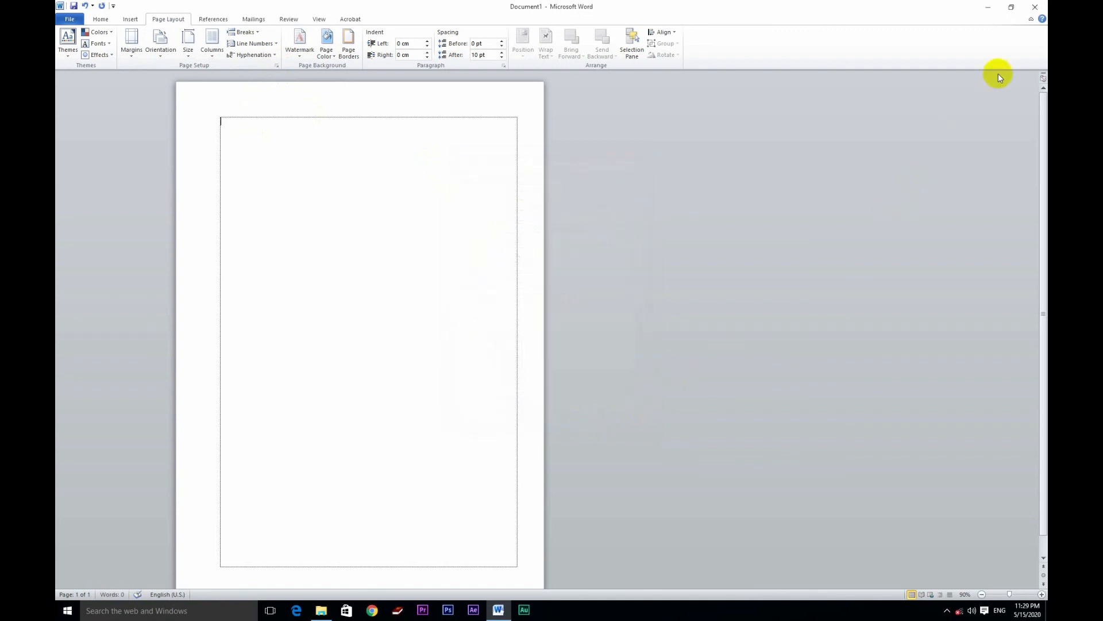
Step: Close the document and exit Word without saving the changes
{"action": "left_click", "coordinate": [1035, 7]}
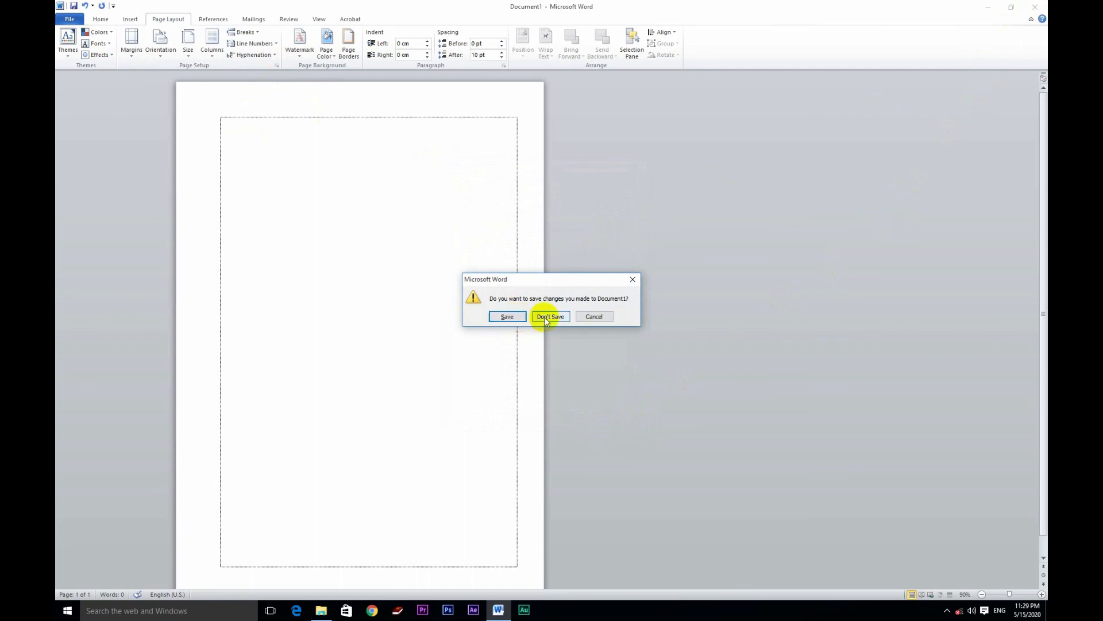
{"action": "left_click", "coordinate": [545, 318]}
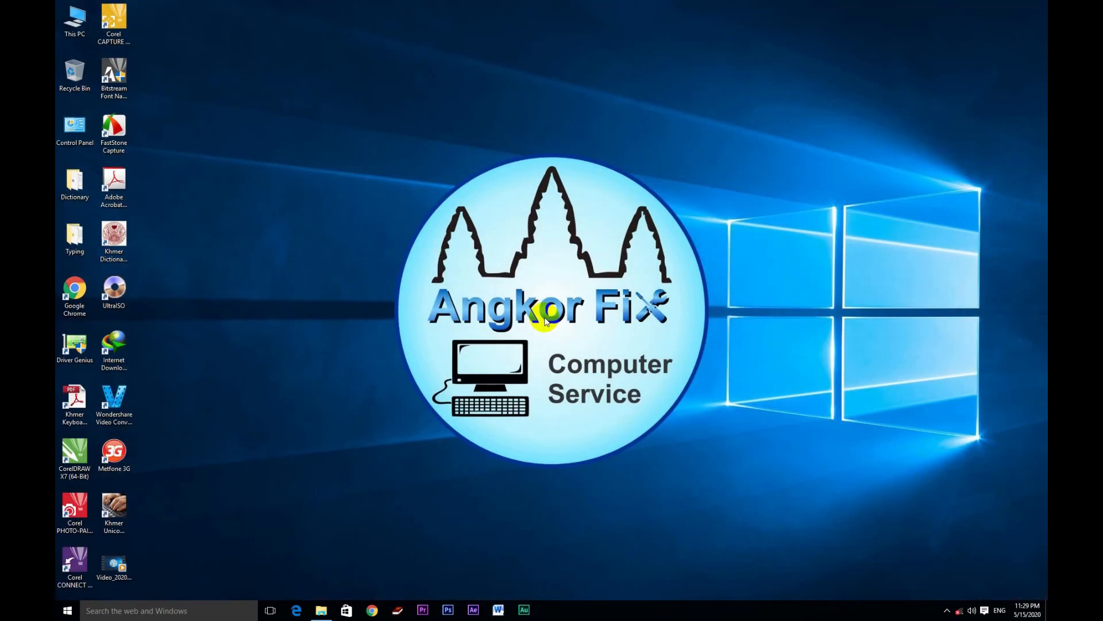